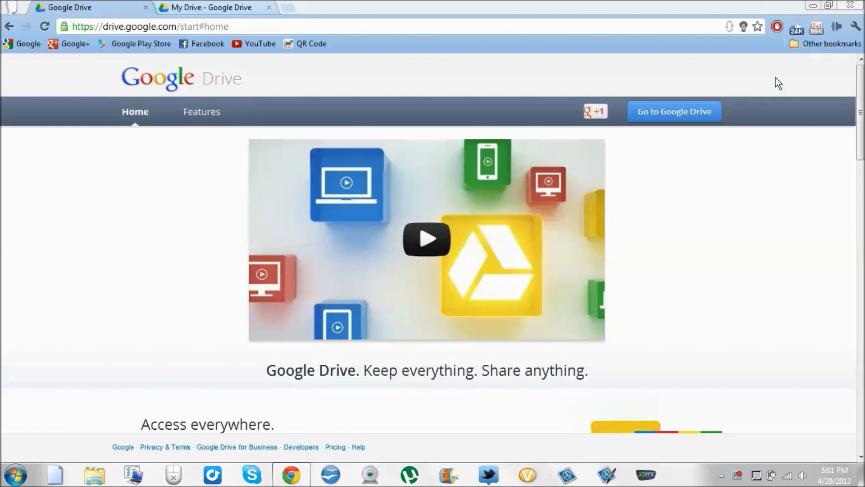
- Scroll through the Google Drive start page, then switch to the My Drive tab
{"action": "mouse_move", "coordinate": [860, 131]}
{"action": "left_mouse_down"}
{"action": "mouse_move", "coordinate": [859, 195]}
{"action": "mouse_move", "coordinate": [860, 130]}
{"action": "left_mouse_up"}
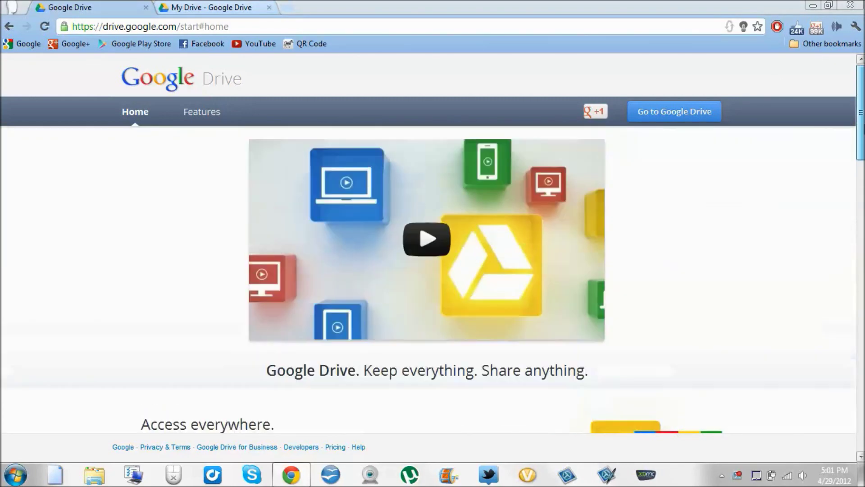
{"action": "scroll", "coordinate": [624, 216], "scroll_direction": "down", "scroll_amount": 5}
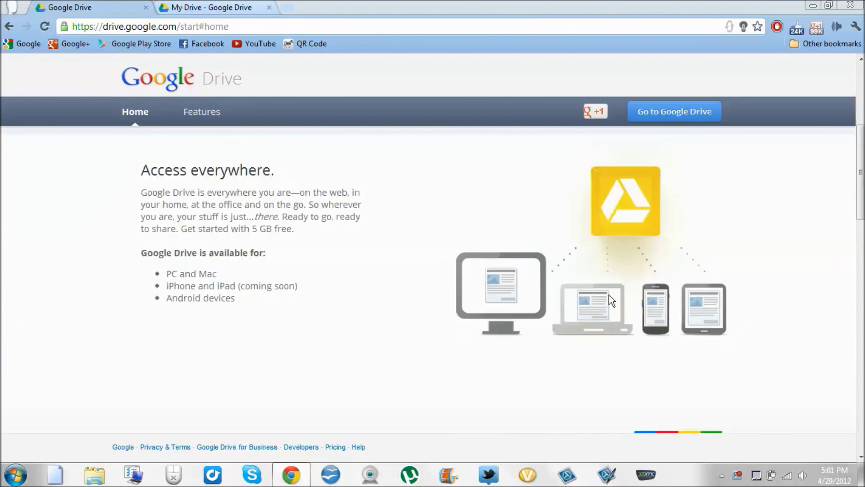
{"action": "scroll", "coordinate": [610, 300], "scroll_direction": "up", "scroll_amount": 5}
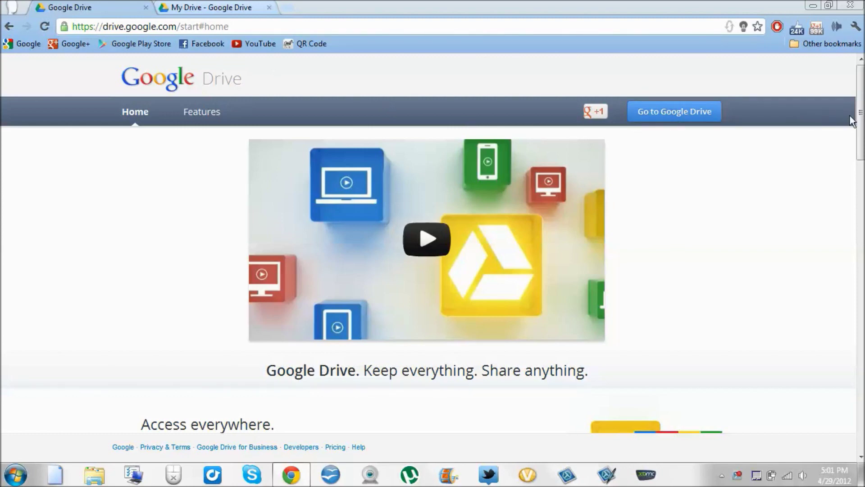
{"action": "left_click_drag", "start_coordinate": [860, 132], "coordinate": [860, 63]}
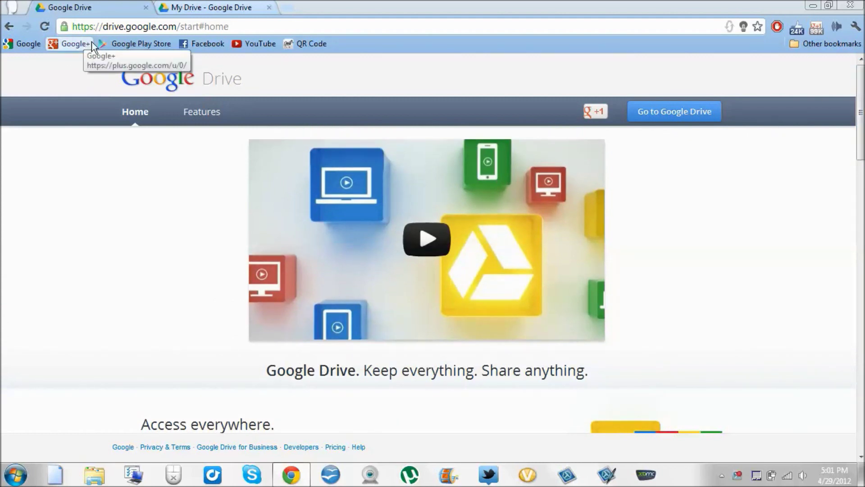
{"action": "left_click", "coordinate": [198, 6]}
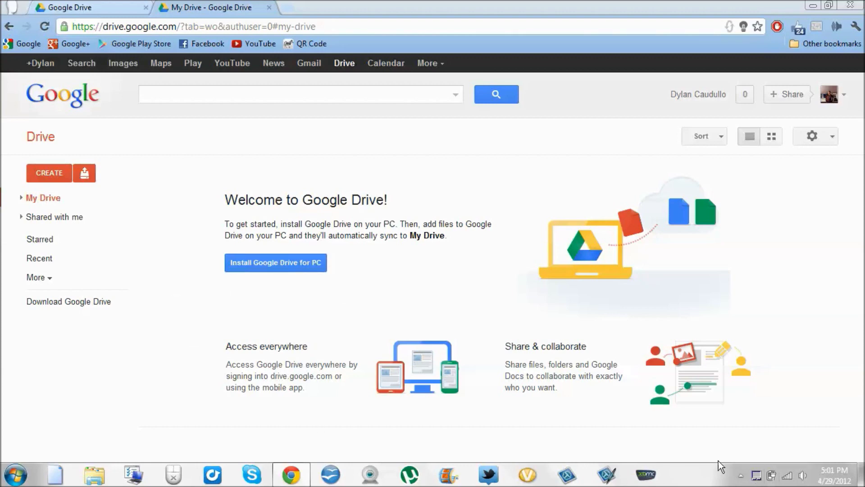
- Shrink Chrome to expose the desktop and open the empty local Google Drive folder
{"action": "left_click_drag", "start_coordinate": [427, 6], "coordinate": [607, 134]}
{"action": "left_click", "coordinate": [128, 102]}
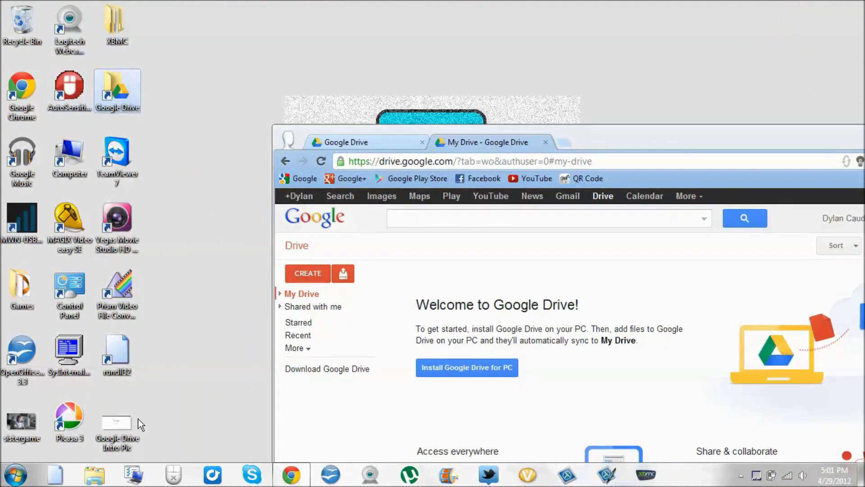
{"action": "mouse_move", "coordinate": [125, 88]}
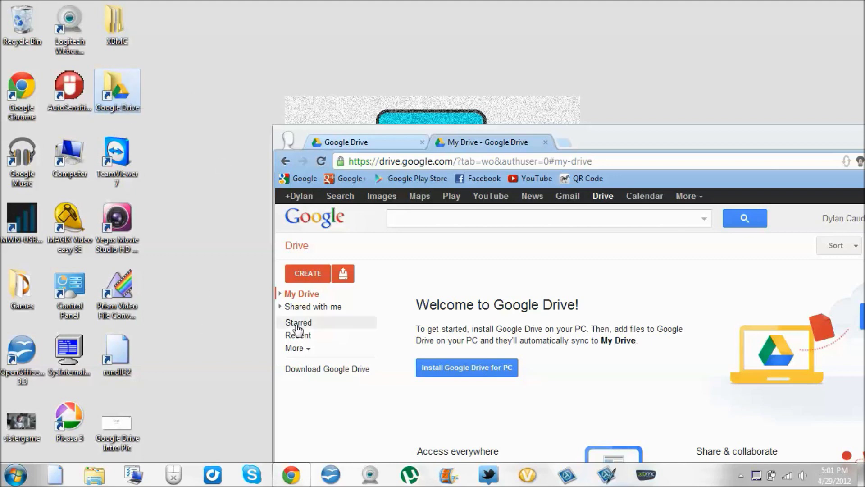
{"action": "left_click_drag", "start_coordinate": [579, 119], "coordinate": [608, 124]}
{"action": "double_click", "coordinate": [107, 90]}
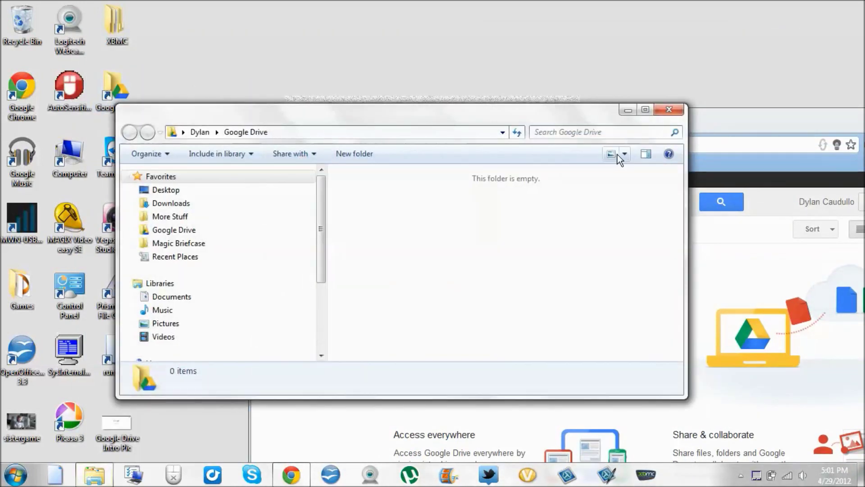
- Preview Google Drive Intro Pic and move it into the local Google Drive folder
{"action": "left_click", "coordinate": [669, 110]}
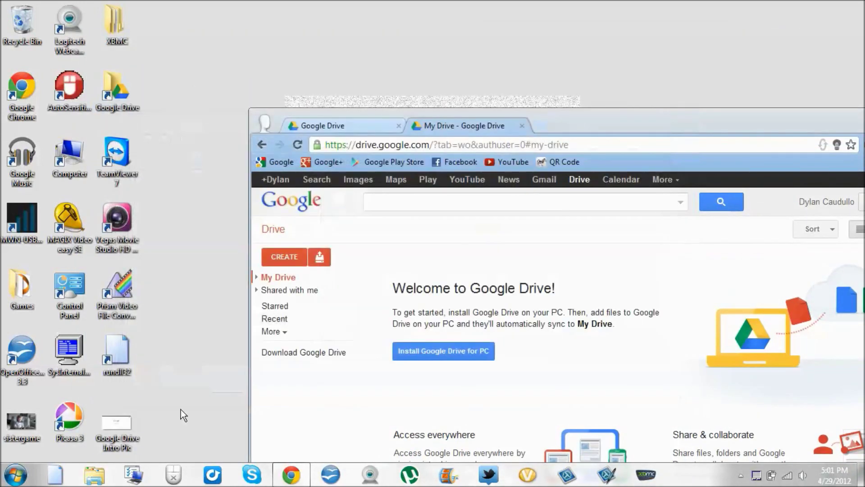
{"action": "mouse_move", "coordinate": [118, 426]}
{"action": "left_mouse_down"}
{"action": "mouse_move", "coordinate": [209, 358]}
{"action": "mouse_move", "coordinate": [139, 108]}
{"action": "mouse_move", "coordinate": [162, 468]}
{"action": "mouse_move", "coordinate": [120, 426]}
{"action": "left_mouse_up"}
{"action": "double_click", "coordinate": [121, 426]}
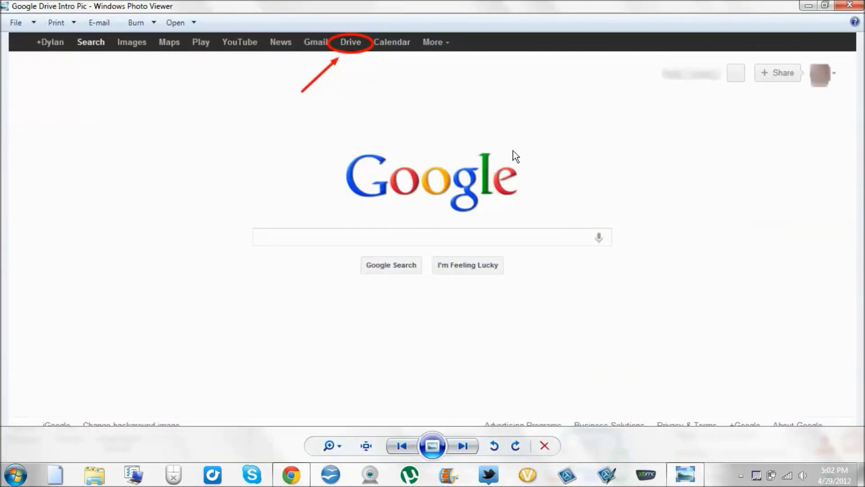
{"action": "left_click", "coordinate": [849, 5]}
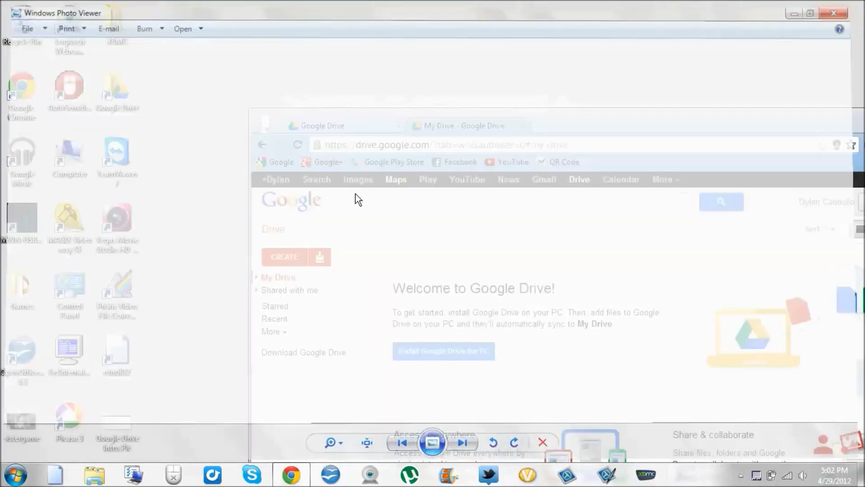
{"action": "left_click_drag", "start_coordinate": [123, 418], "coordinate": [118, 87]}
- Confirm the picture in the local folder, then reload My Drive and preview Google Drive Intro Pic.png
{"action": "left_click_drag", "start_coordinate": [623, 118], "coordinate": [524, 69]}
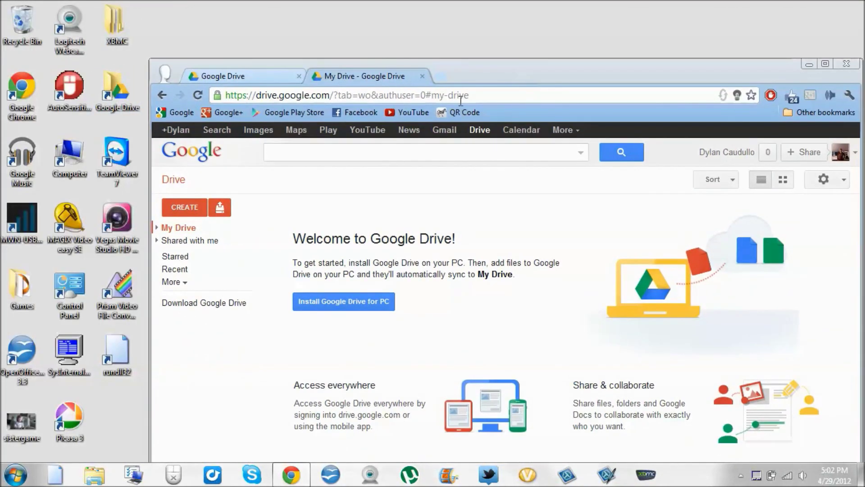
{"action": "double_click", "coordinate": [108, 96]}
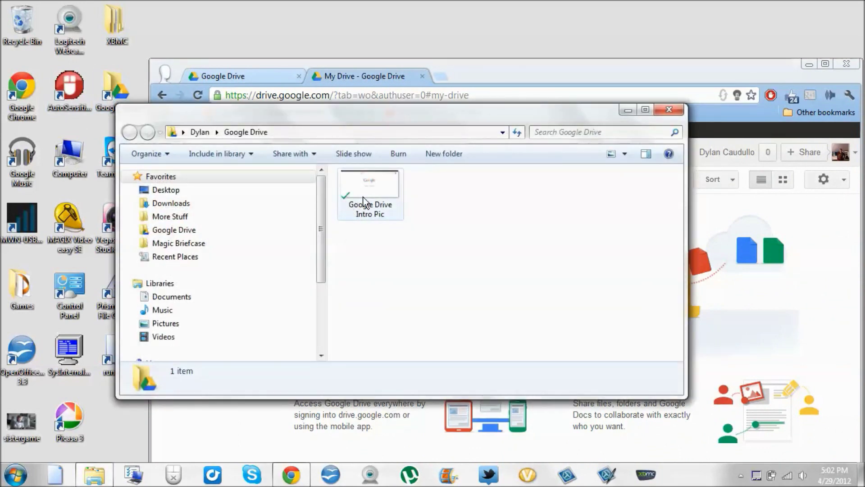
{"action": "left_click", "coordinate": [668, 109]}
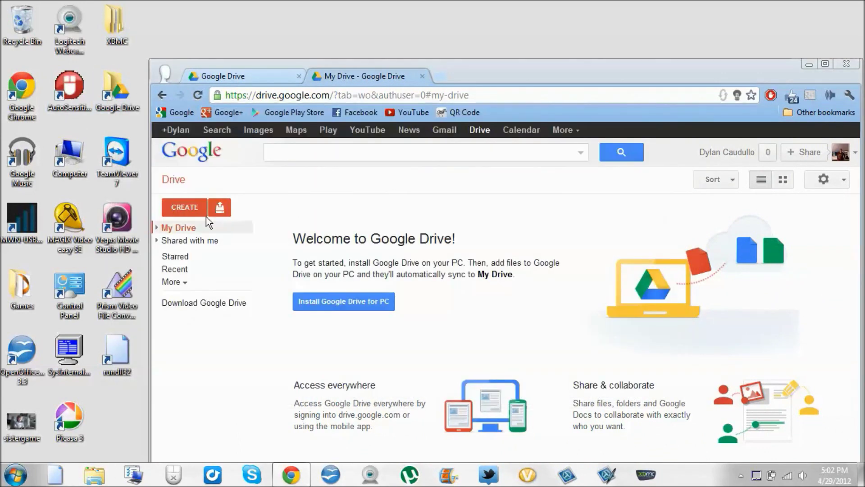
{"action": "left_click", "coordinate": [200, 94]}
{"action": "left_click_drag", "start_coordinate": [528, 61], "coordinate": [519, 18]}
{"action": "left_click", "coordinate": [347, 176]}
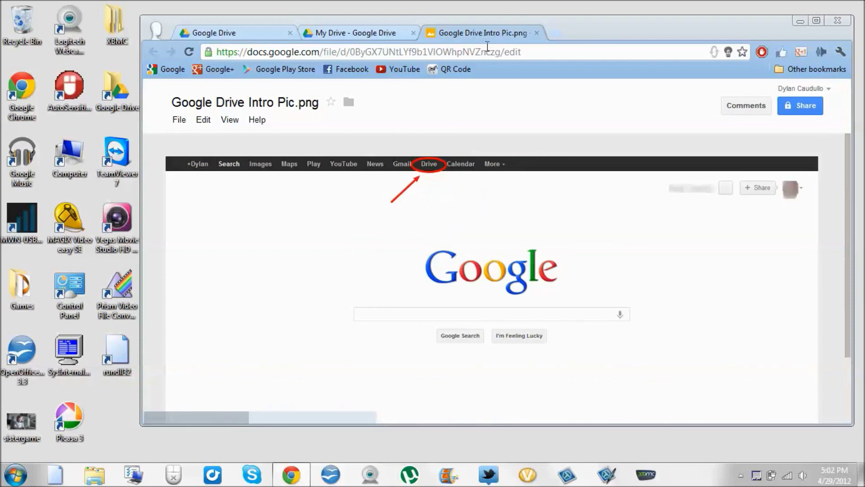
{"action": "left_click", "coordinate": [536, 33]}
{"action": "left_click_drag", "start_coordinate": [531, 31], "coordinate": [492, 46]}
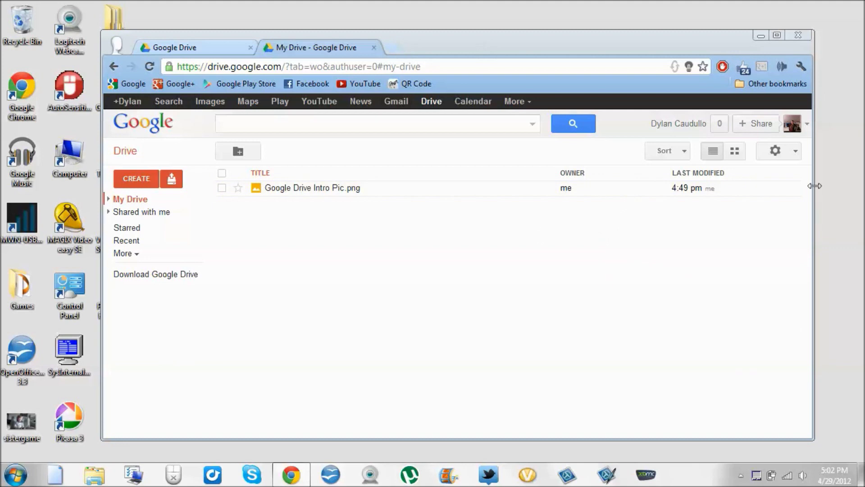
{"action": "mouse_move", "coordinate": [814, 185]}
{"action": "left_mouse_down"}
{"action": "mouse_move", "coordinate": [845, 203]}
{"action": "mouse_move", "coordinate": [513, 202]}
{"action": "mouse_move", "coordinate": [809, 201]}
{"action": "left_mouse_up"}
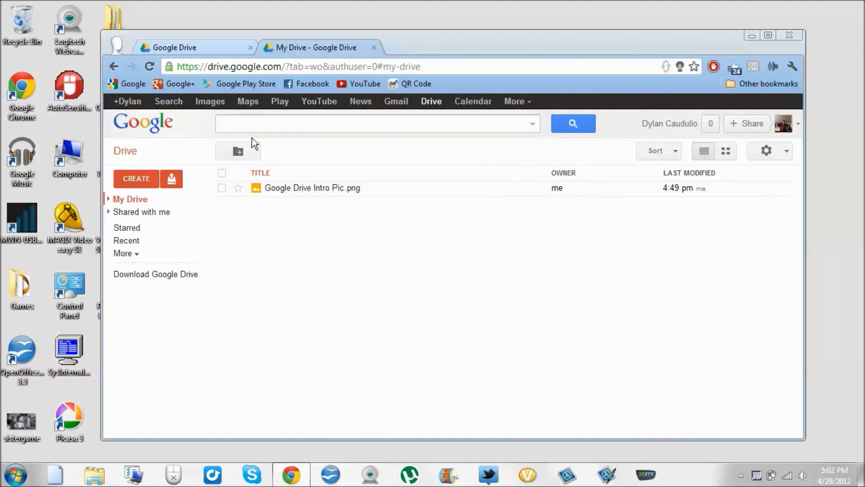
{"action": "left_click_drag", "start_coordinate": [417, 42], "coordinate": [516, 54]}
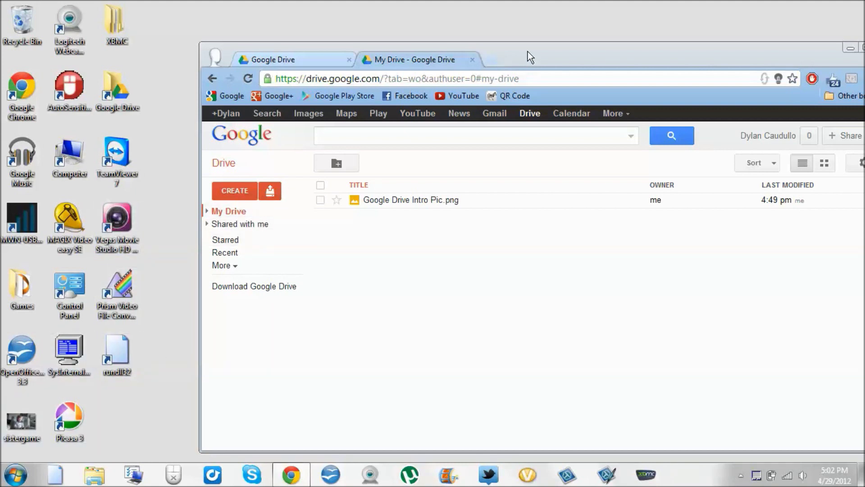
{"action": "left_click_drag", "start_coordinate": [527, 51], "coordinate": [488, 40]}
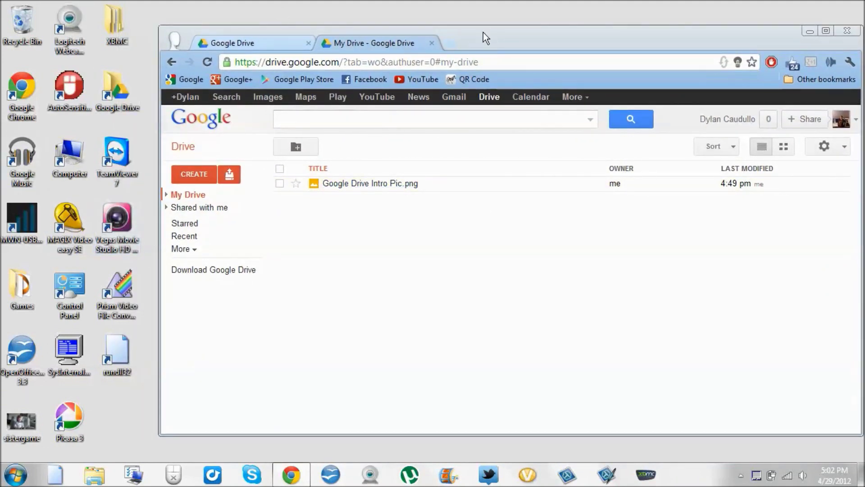
{"action": "left_click", "coordinate": [783, 146]}
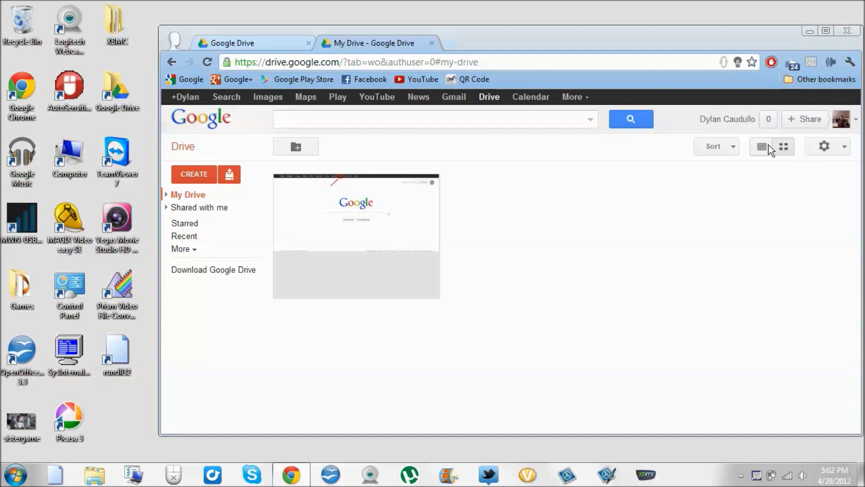
{"action": "left_click", "coordinate": [762, 146]}
{"action": "left_click", "coordinate": [788, 152]}
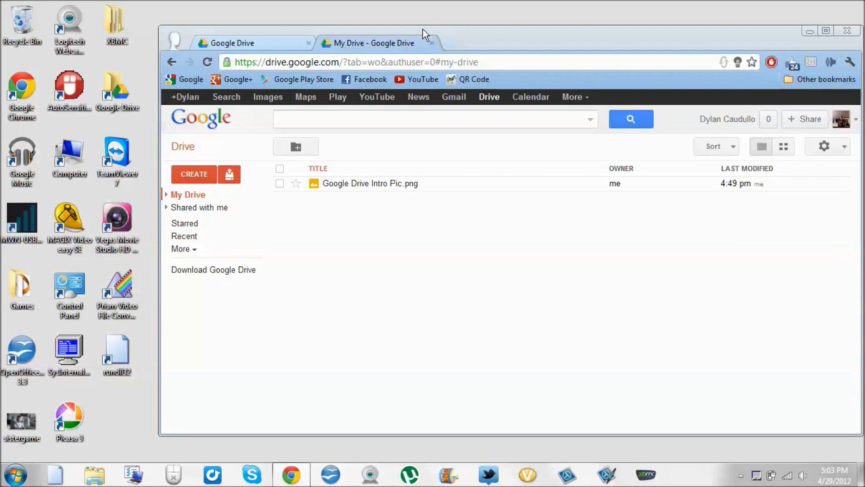
{"action": "key", "text": "ctrl+shift+Tab"}
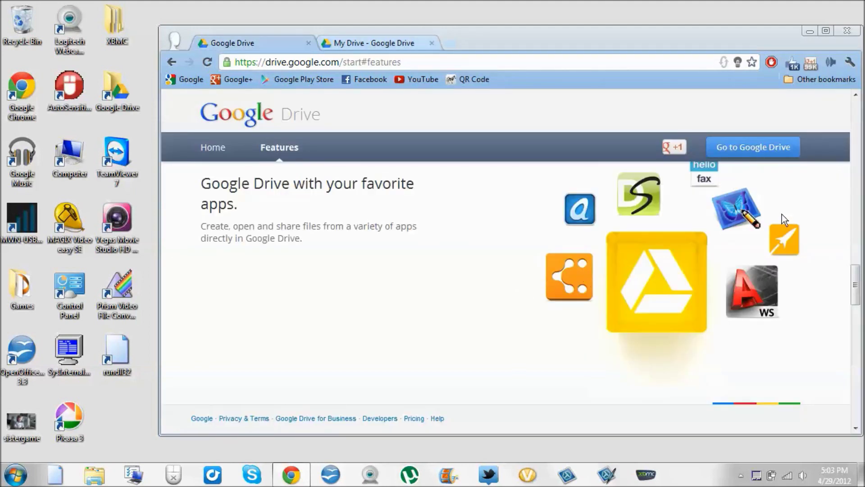
- Scroll the features page down to the Start a discussion section, then return to My Drive
{"action": "scroll", "coordinate": [853, 277], "scroll_direction": "up", "scroll_amount": 1}
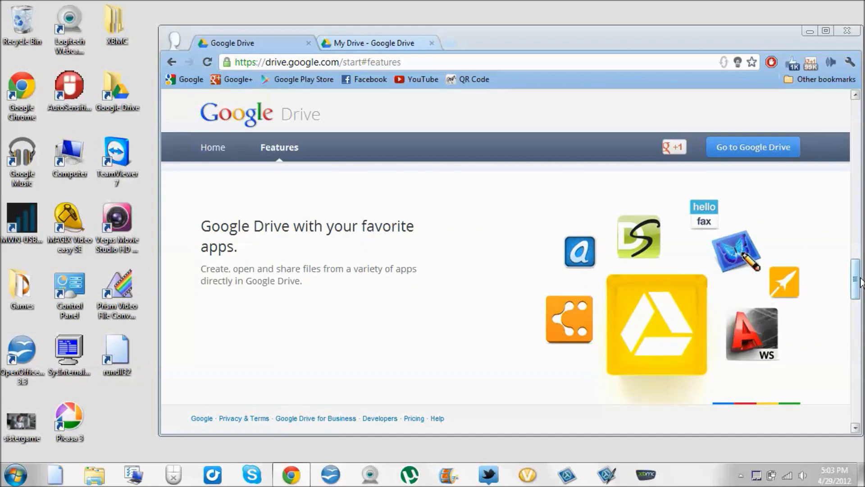
{"action": "left_click_drag", "start_coordinate": [856, 278], "coordinate": [861, 356]}
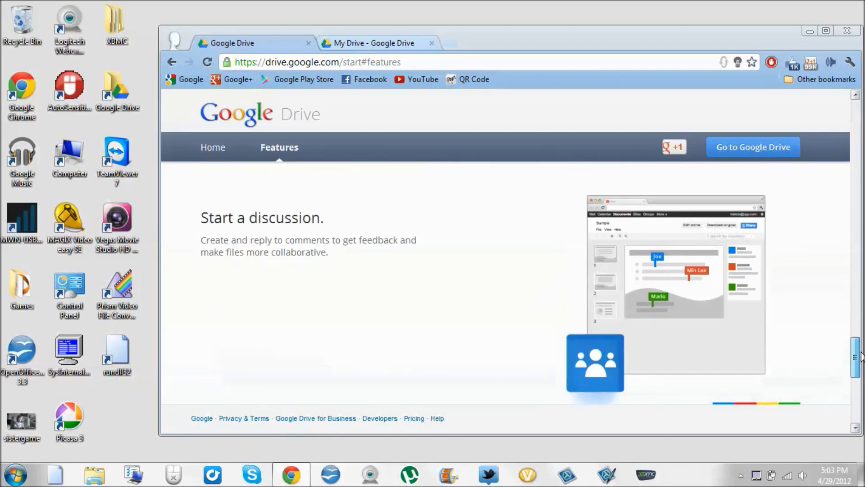
{"action": "left_click", "coordinate": [393, 42]}
- Create a new drawing from CREATE > Drawing and widen its canvas
{"action": "left_click", "coordinate": [188, 180]}
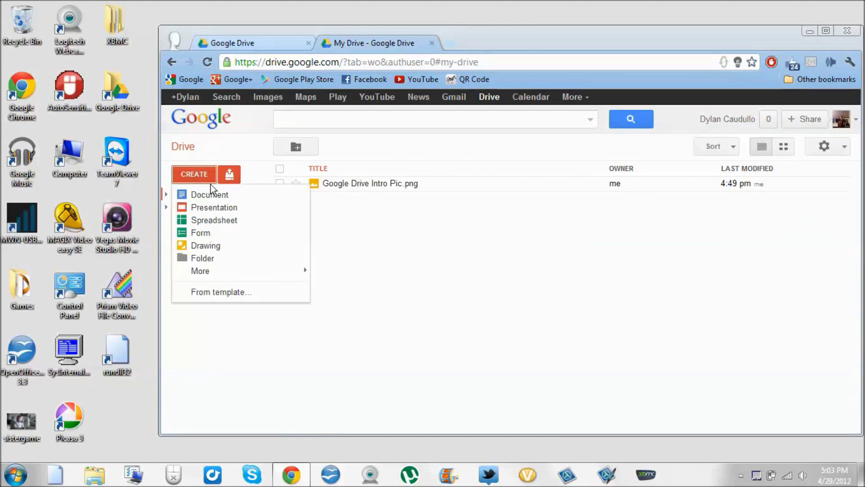
{"action": "left_click", "coordinate": [242, 272]}
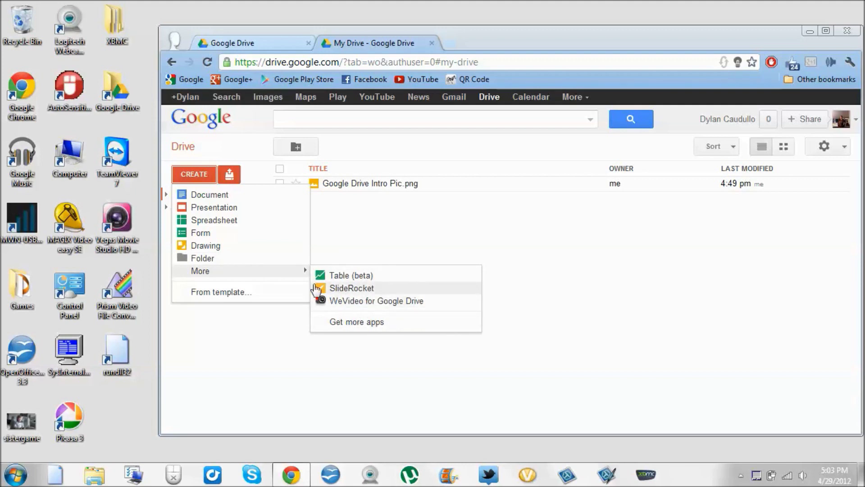
{"action": "left_click", "coordinate": [227, 253]}
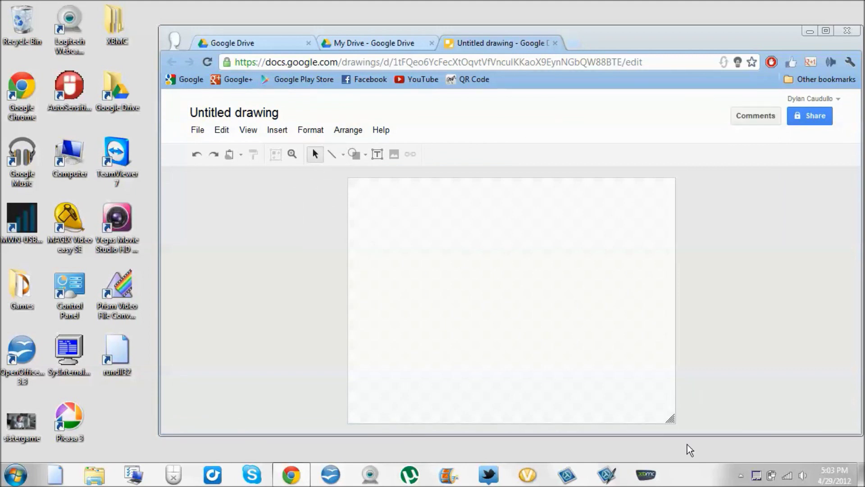
{"action": "left_click_drag", "start_coordinate": [669, 420], "coordinate": [806, 388]}
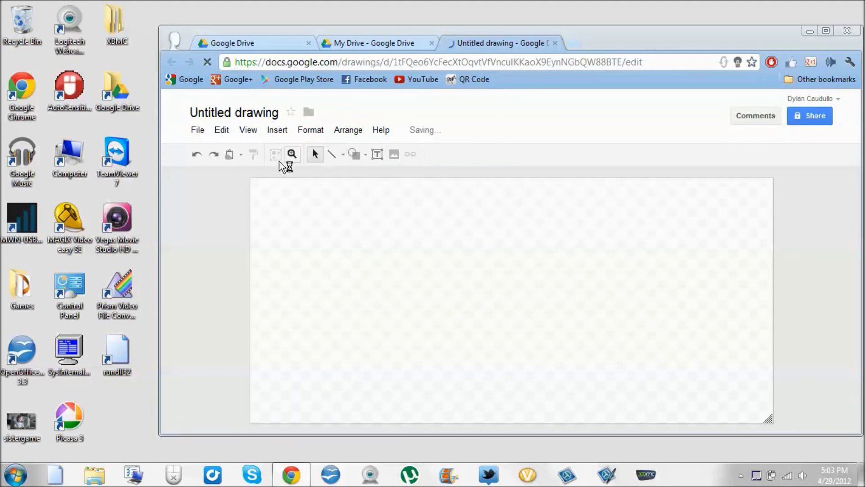
- Draw four crossing straight lines on the canvas and add a text box above them
{"action": "left_click", "coordinate": [337, 157]}
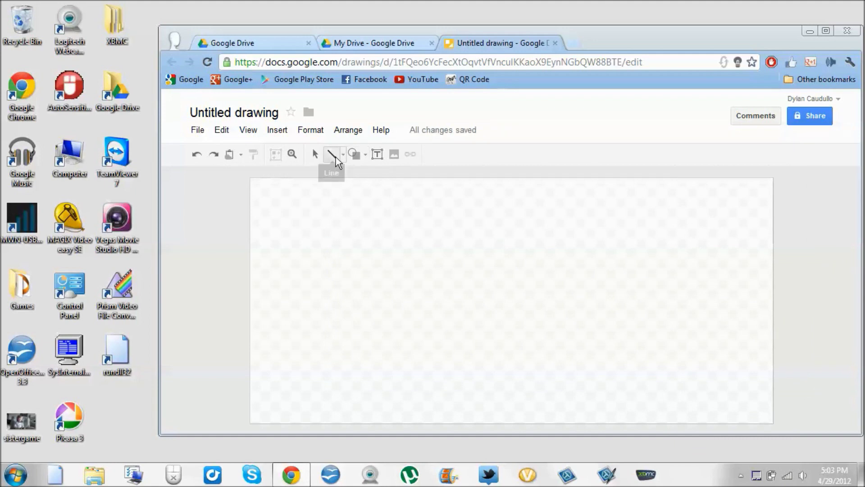
{"action": "left_click_drag", "start_coordinate": [292, 220], "coordinate": [470, 327]}
{"action": "left_click_drag", "start_coordinate": [504, 250], "coordinate": [349, 351]}
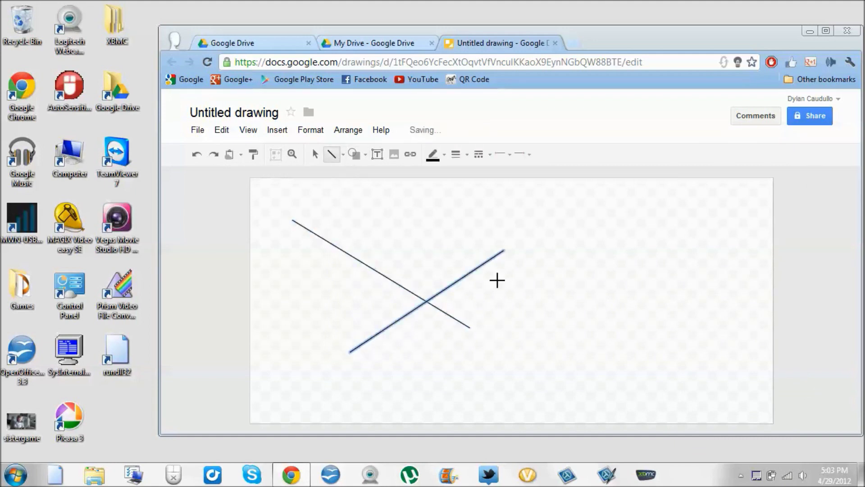
{"action": "left_click_drag", "start_coordinate": [557, 238], "coordinate": [546, 409]}
{"action": "left_click_drag", "start_coordinate": [362, 234], "coordinate": [505, 340]}
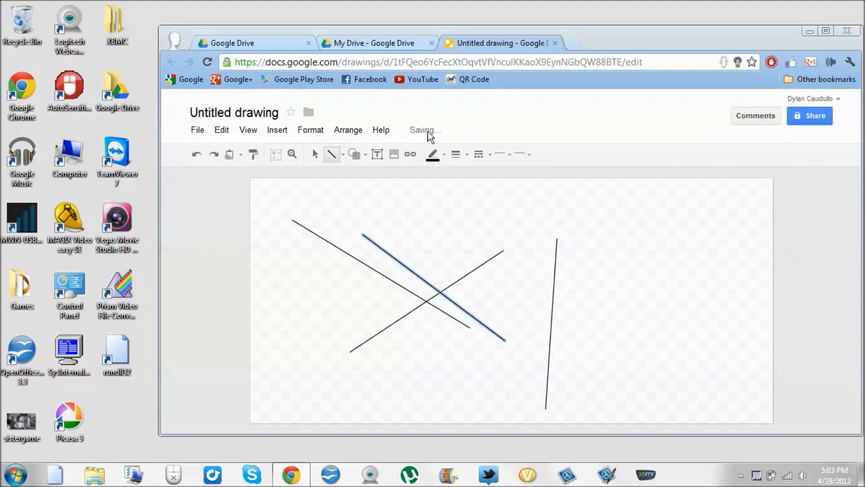
{"action": "left_click", "coordinate": [383, 153]}
{"action": "left_click_drag", "start_coordinate": [402, 187], "coordinate": [640, 277]}
- Enter TheDCnow in the text box and give the text a pale colour
{"action": "type", "text": "Th"}
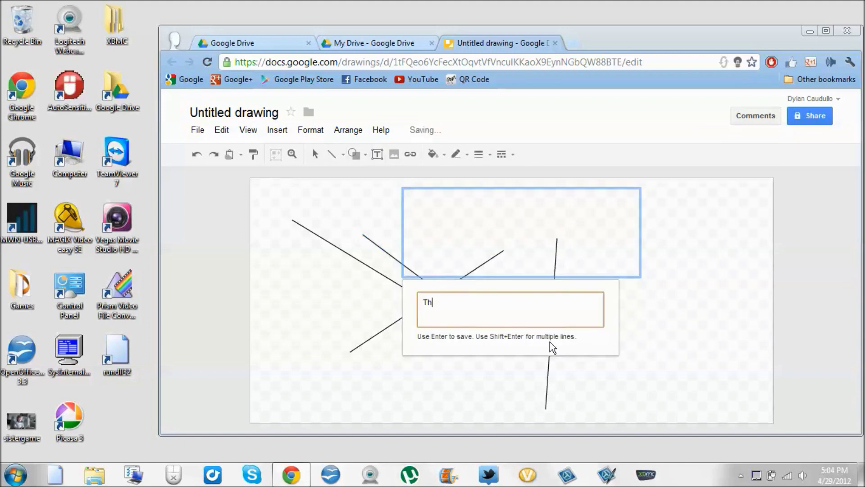
{"action": "type", "text": "eDCnow"}
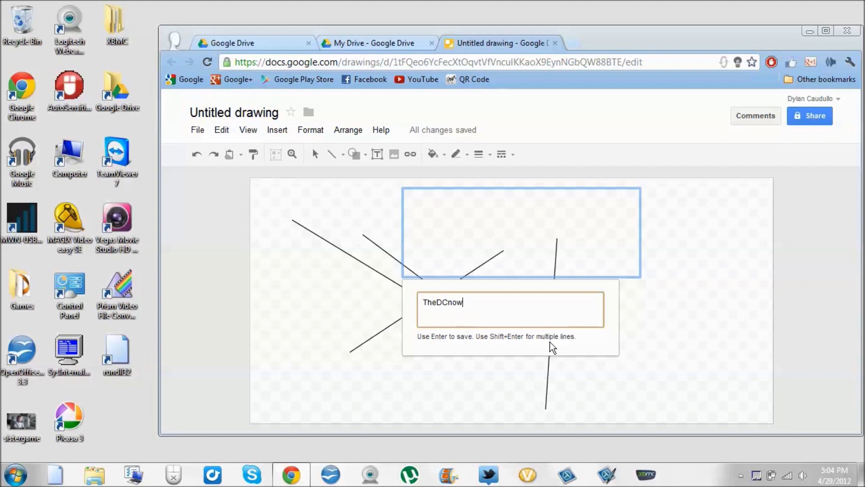
{"action": "key", "text": "Return"}
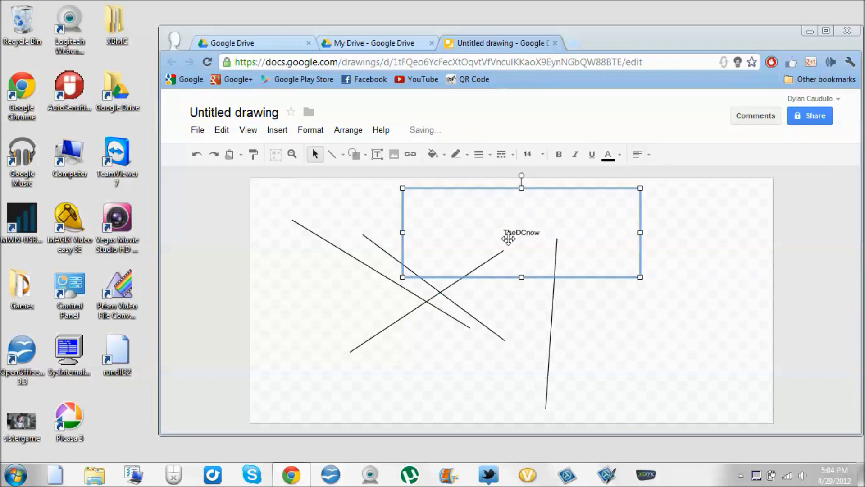
{"action": "left_click_drag", "start_coordinate": [500, 238], "coordinate": [494, 237]}
{"action": "left_click", "coordinate": [620, 154]}
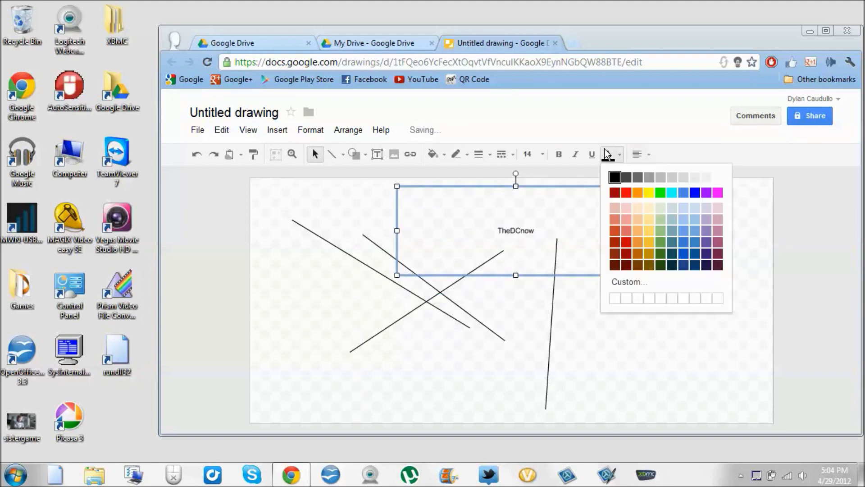
{"action": "left_click", "coordinate": [639, 235]}
{"action": "left_click", "coordinate": [610, 158]}
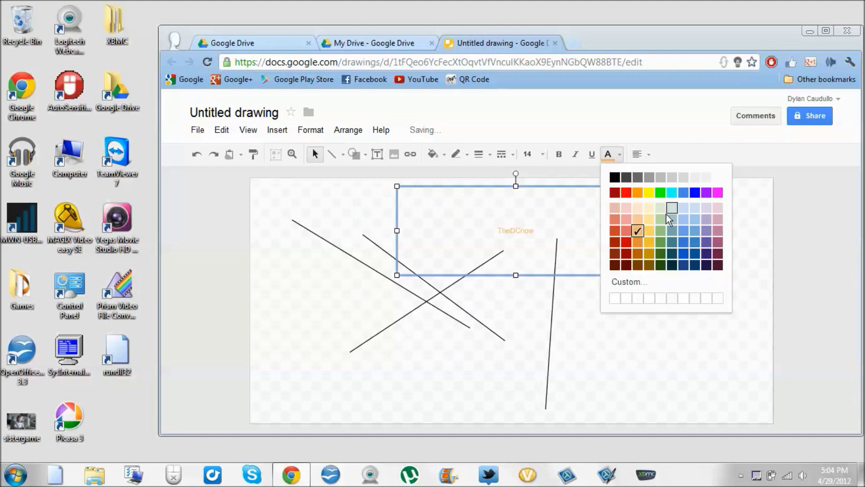
{"action": "left_click", "coordinate": [666, 214]}
- Fill the text box light yellow and close the drawing back to My Drive
{"action": "left_click", "coordinate": [444, 154]}
{"action": "left_click", "coordinate": [473, 237]}
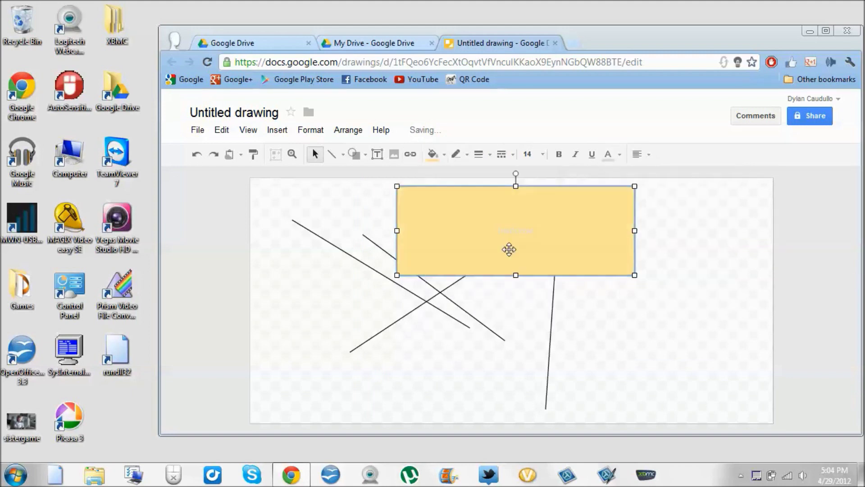
{"action": "left_click", "coordinate": [745, 275]}
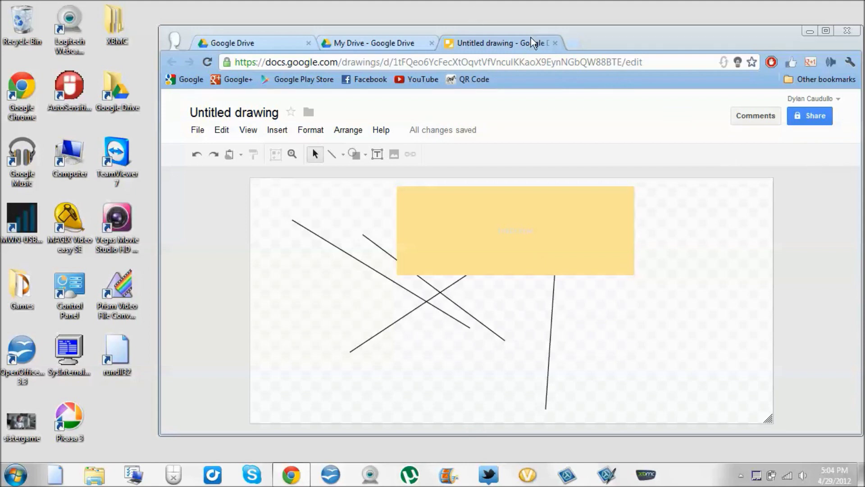
{"action": "left_click", "coordinate": [555, 43]}
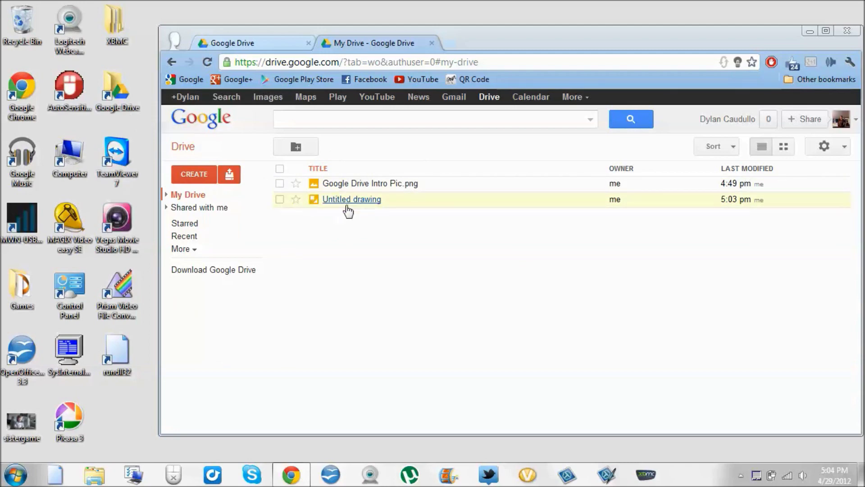
{"action": "double_click", "coordinate": [117, 93]}
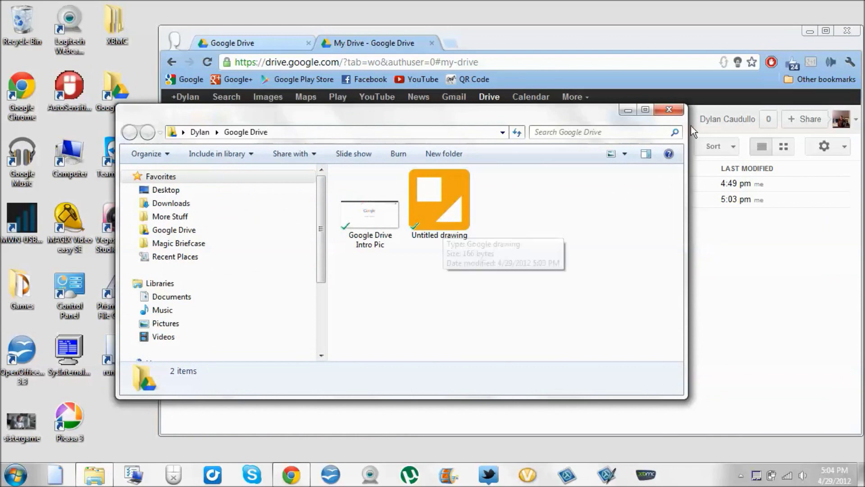
{"action": "left_click", "coordinate": [669, 110]}
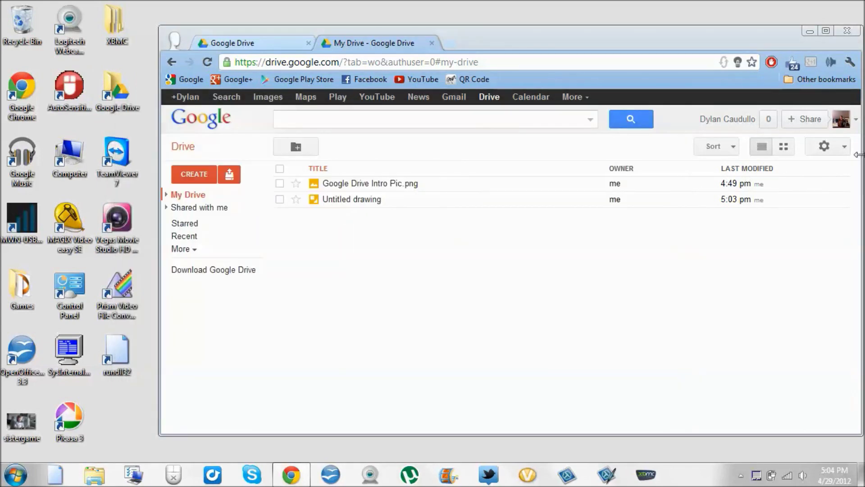
{"action": "left_click_drag", "start_coordinate": [859, 155], "coordinate": [862, 157]}
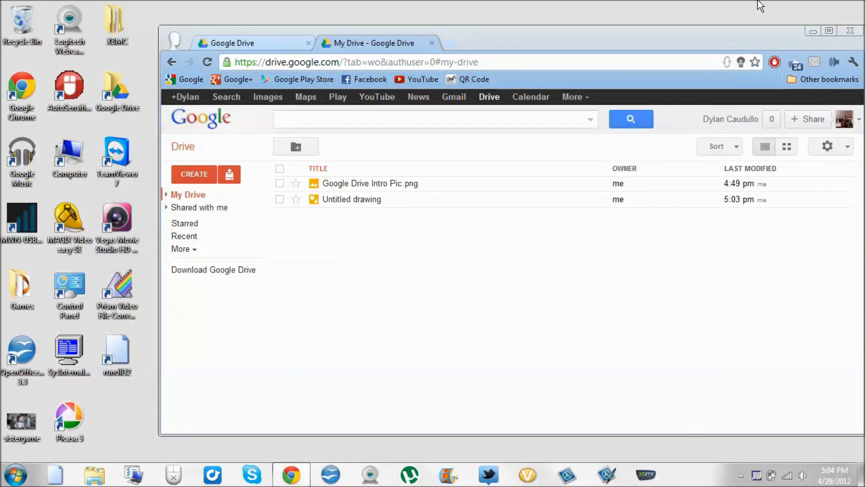
{"action": "left_click_drag", "start_coordinate": [761, 26], "coordinate": [726, 71]}
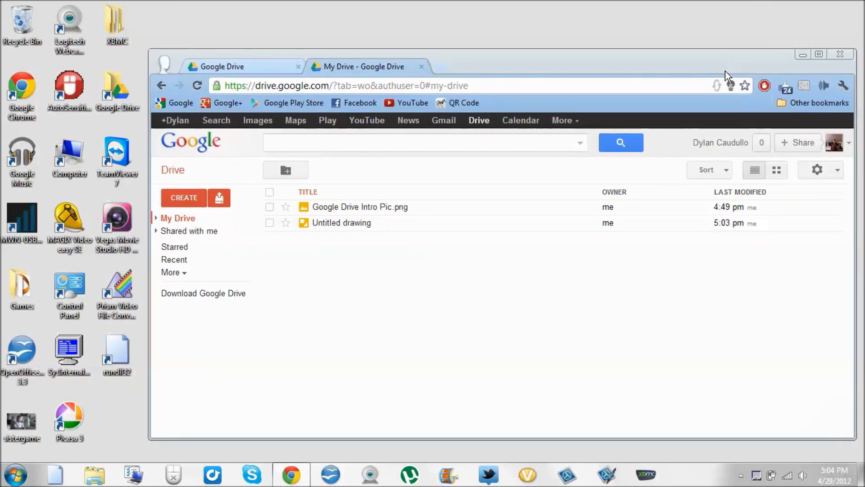
{"action": "double_click", "coordinate": [118, 98]}
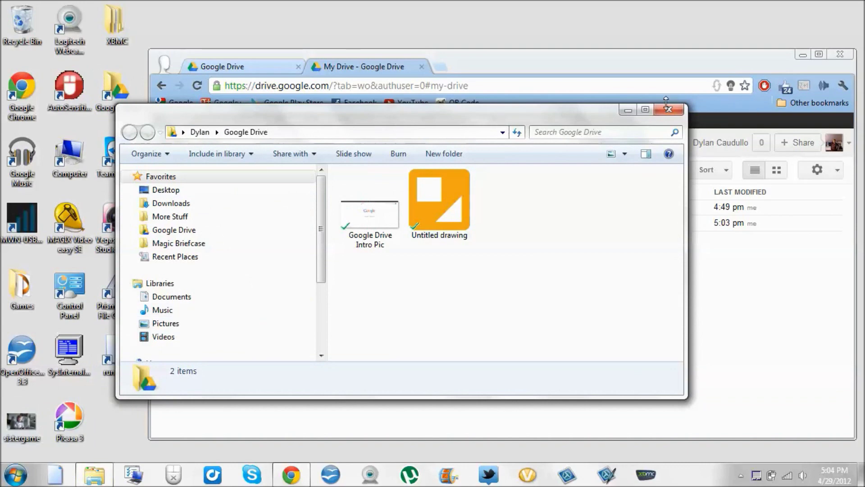
{"action": "left_click", "coordinate": [670, 110]}
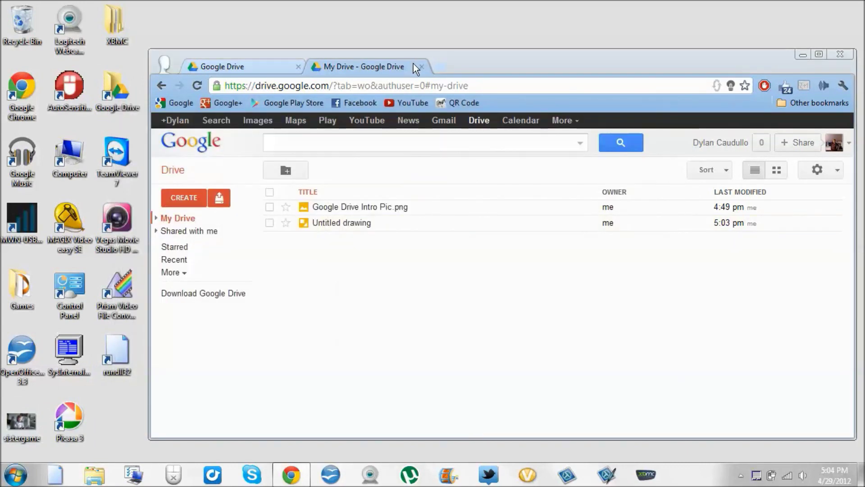